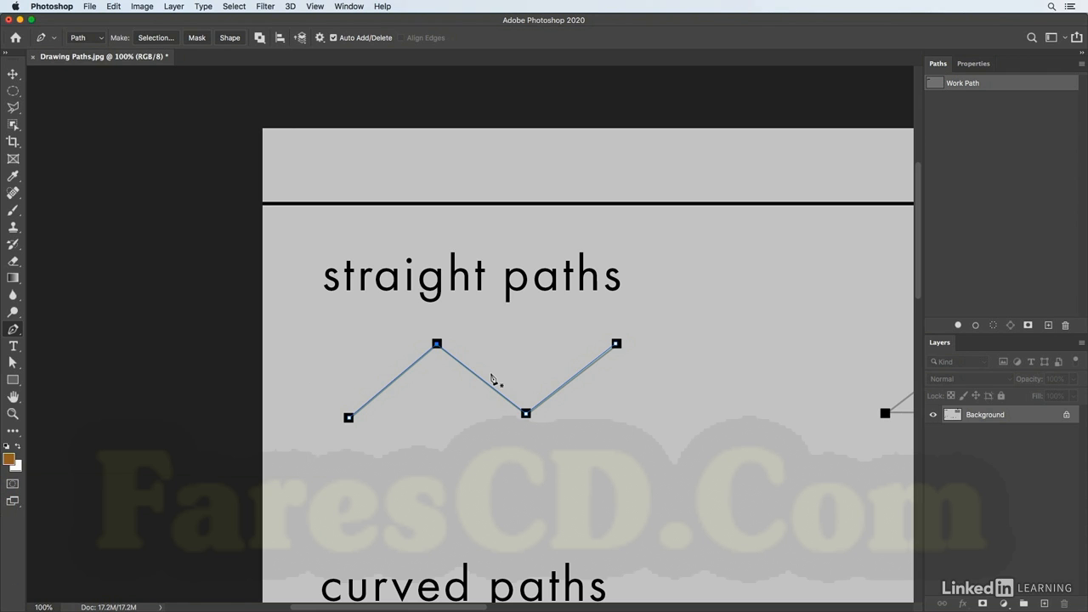
# Step: Nudge the zigzag path's first peak anchor point onto its marker, and toggle the work path's selection
pyautogui.press('super')
pyautogui.moveTo(437, 344)
pyautogui.mouseDown()
pyautogui.moveTo(437, 382)
pyautogui.moveTo(437, 345)
pyautogui.mouseUp()
pyautogui.click(955, 149)
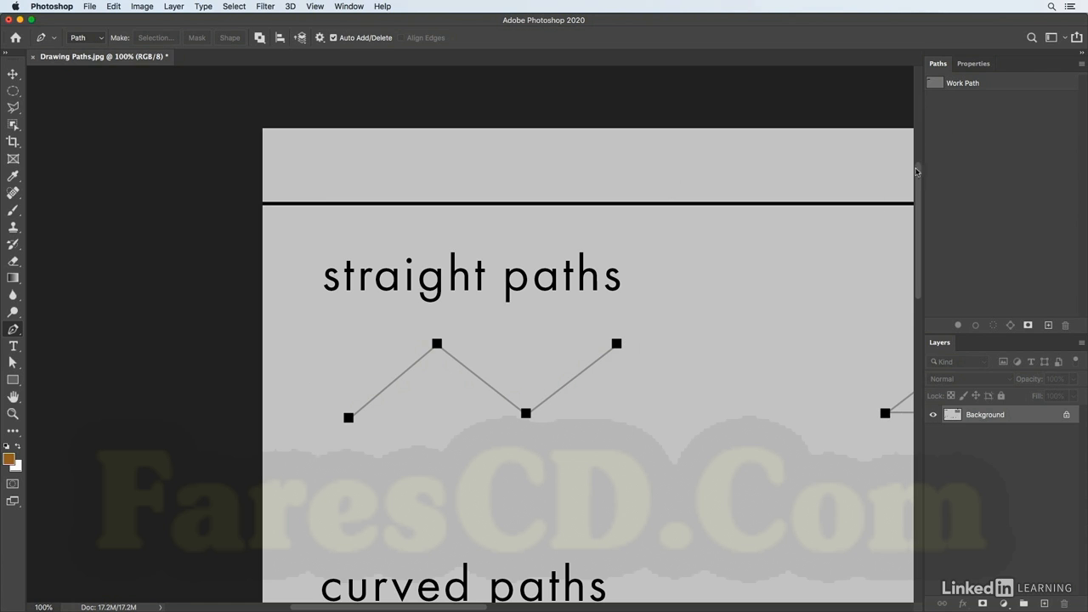
pyautogui.click(981, 90)
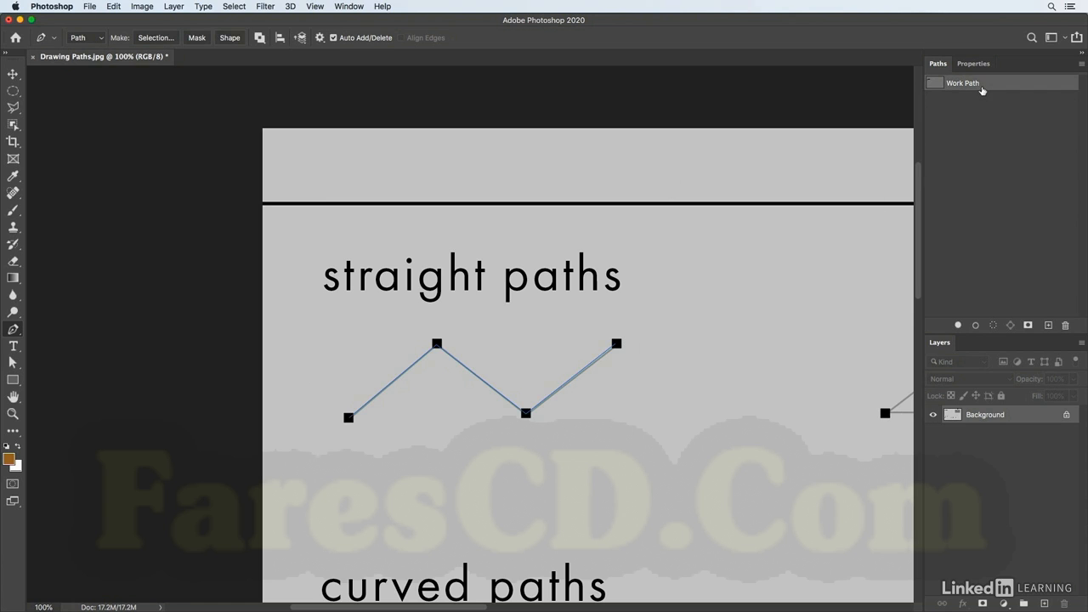
pyautogui.click(985, 171)
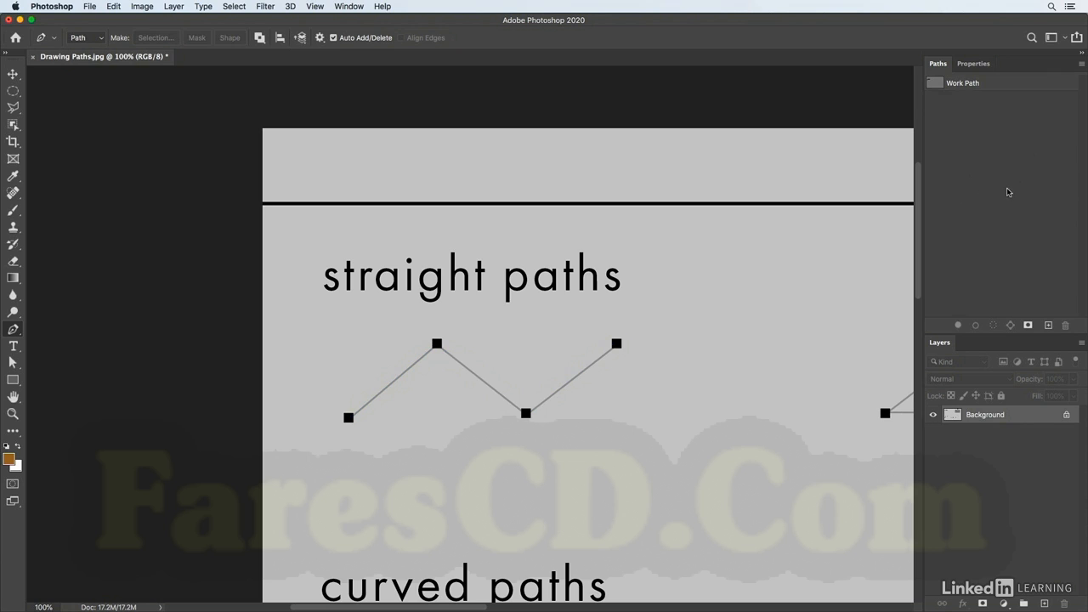
# Step: Save the zigzag work path as Path 1 and deselect it
pyautogui.doubleClick(966, 85)
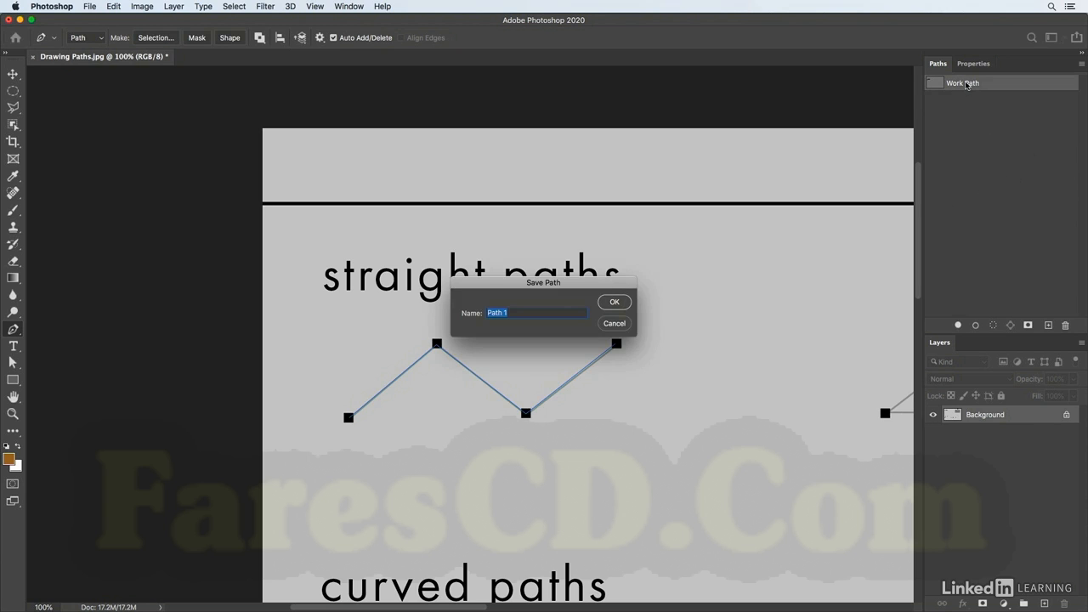
pyautogui.press('Return')
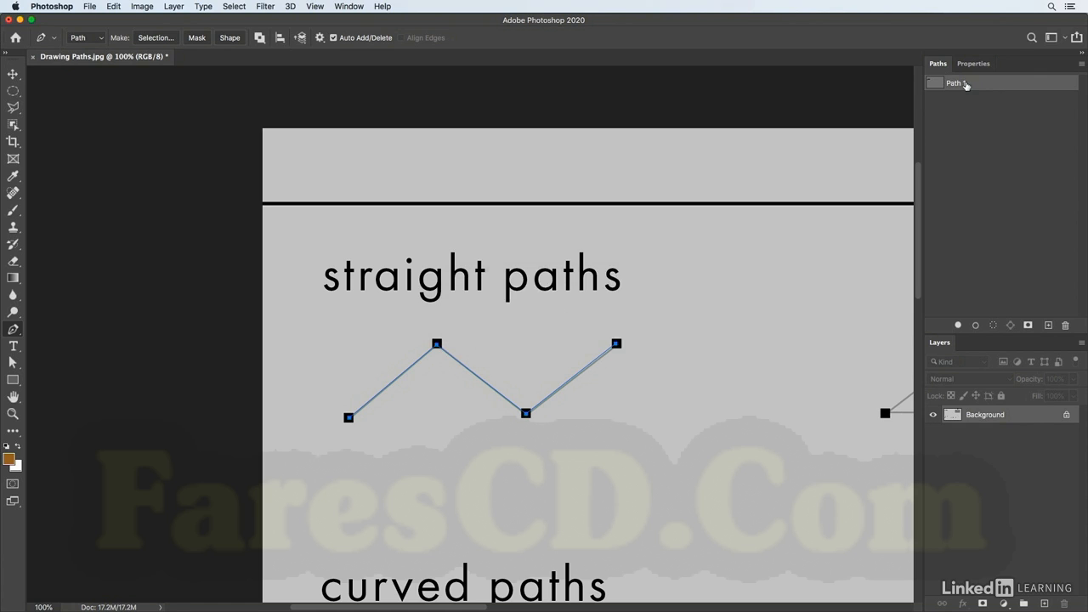
pyautogui.click(962, 111)
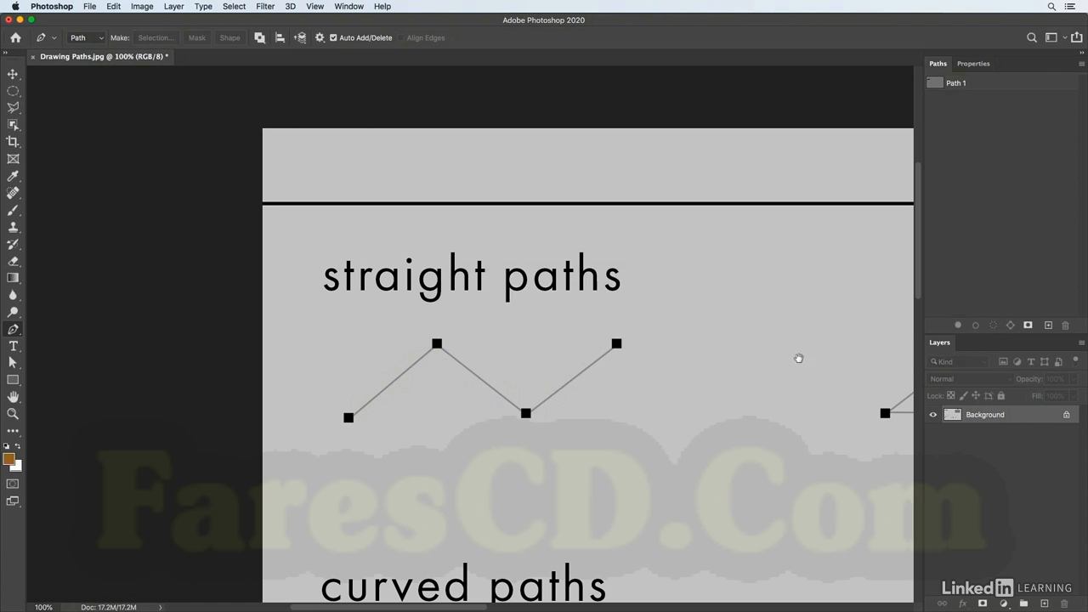
# Step: Draw a closed triangular path with the Pen tool over the three black corner markers of the triangle template
pyautogui.moveTo(842, 396); pyautogui.dragTo(326, 390)
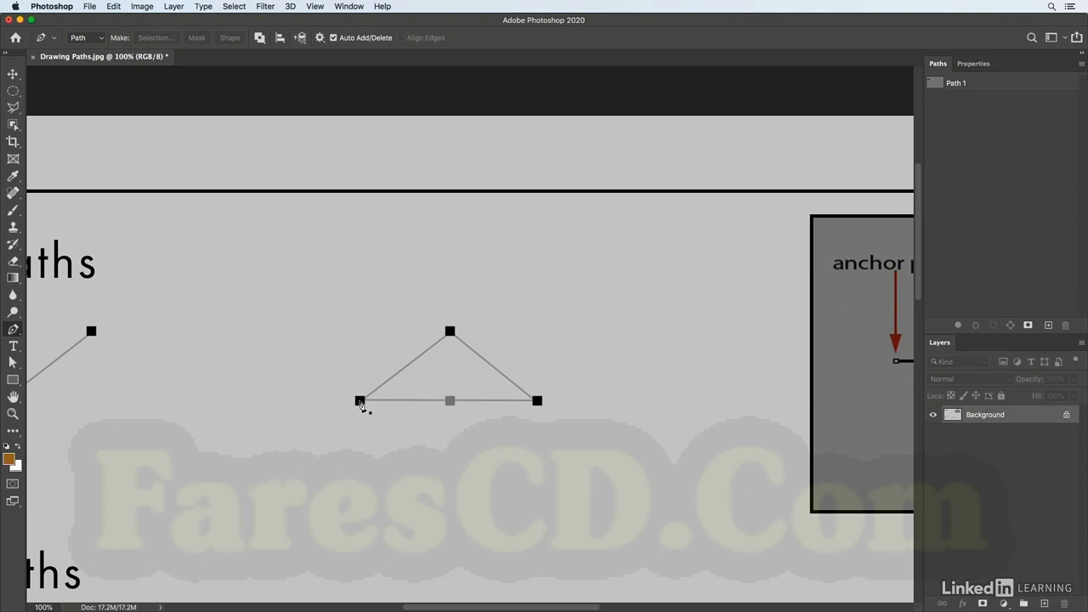
pyautogui.click(361, 401)
pyautogui.click(451, 331)
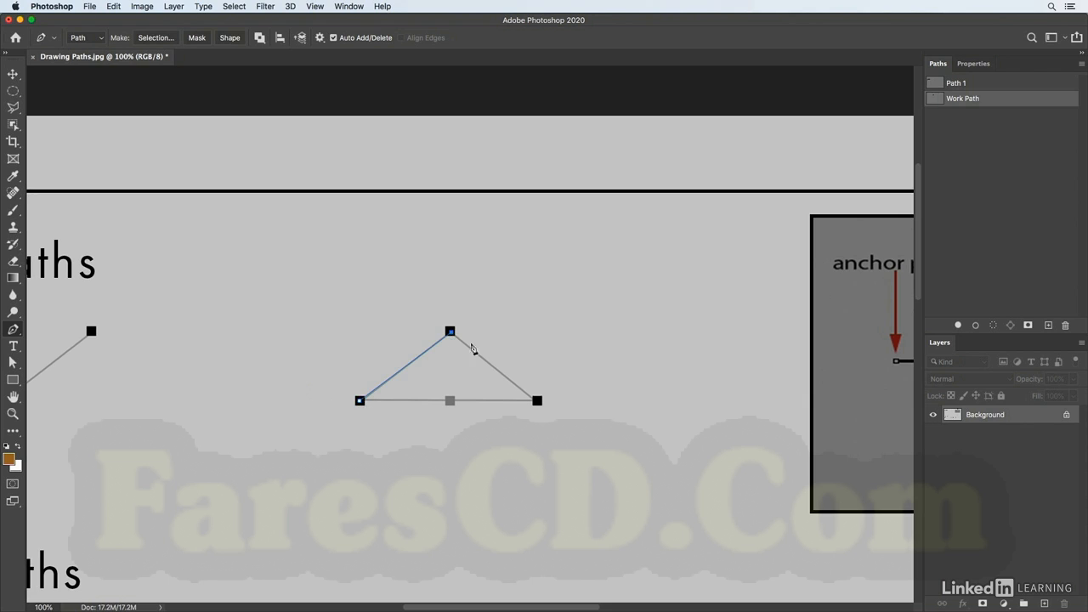
pyautogui.click(537, 401)
pyautogui.click(361, 402)
# Step: Try curving the triangle's base downward with an added midpoint anchor, and delete that anchor again
pyautogui.moveTo(450, 401); pyautogui.dragTo(450, 464)
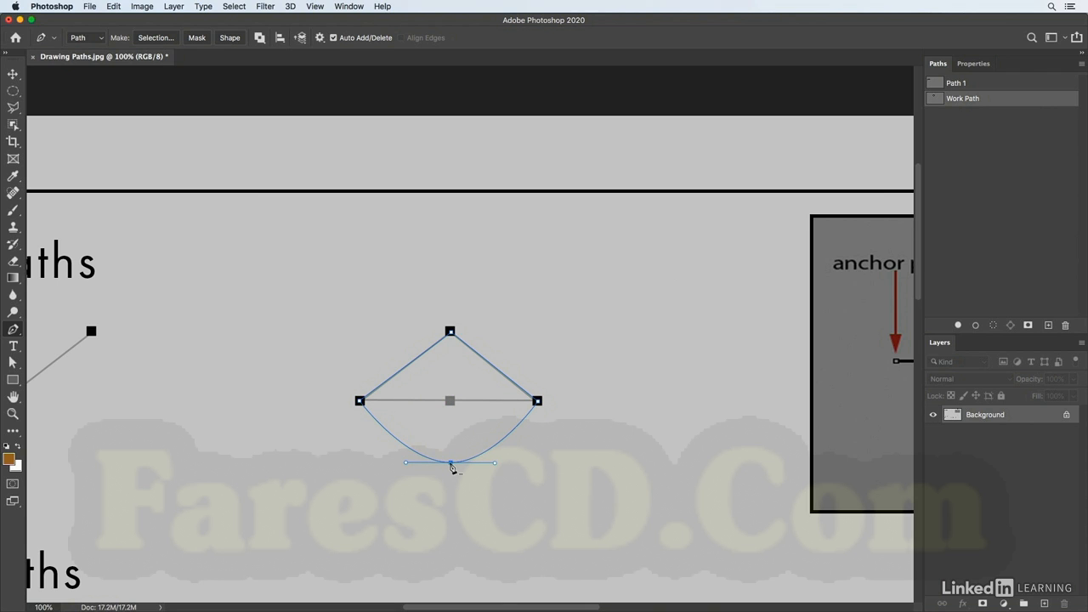
pyautogui.click(452, 464)
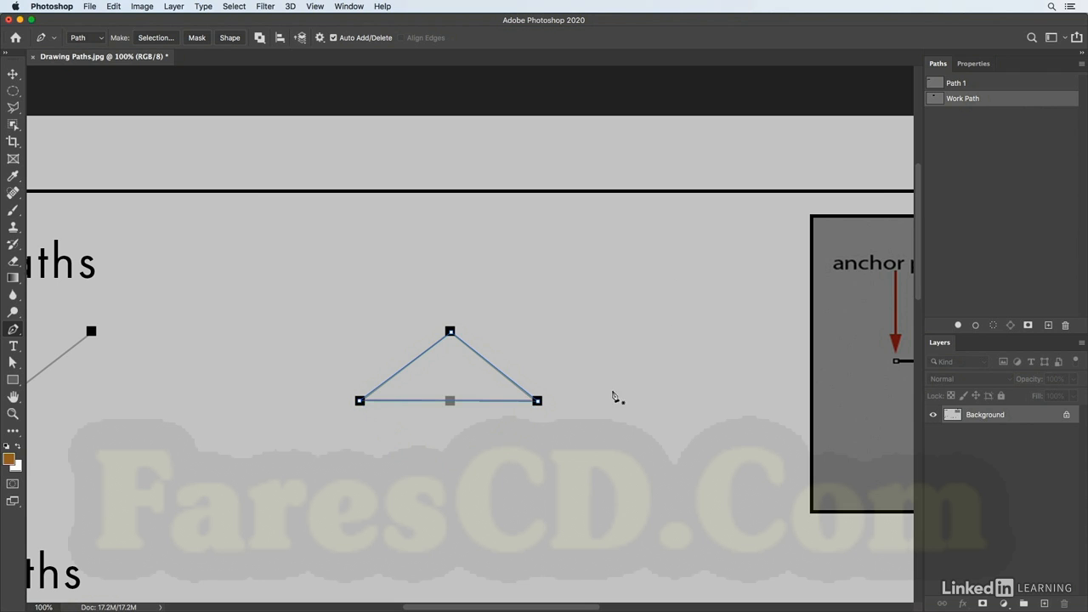
# Step: Save the triangular work path as Path 2
pyautogui.doubleClick(962, 100)
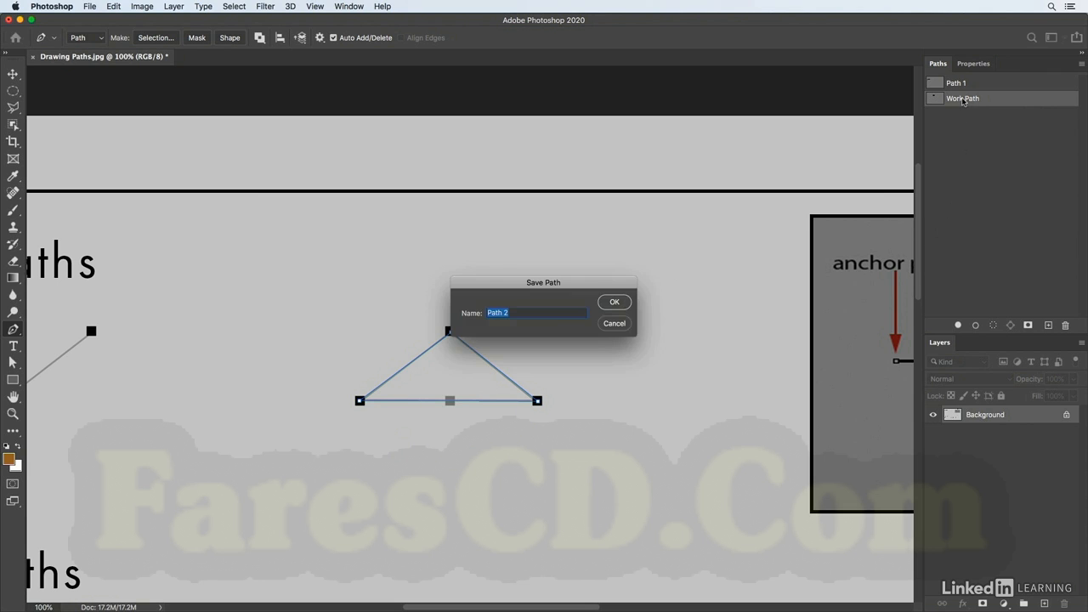
pyautogui.press('Return')
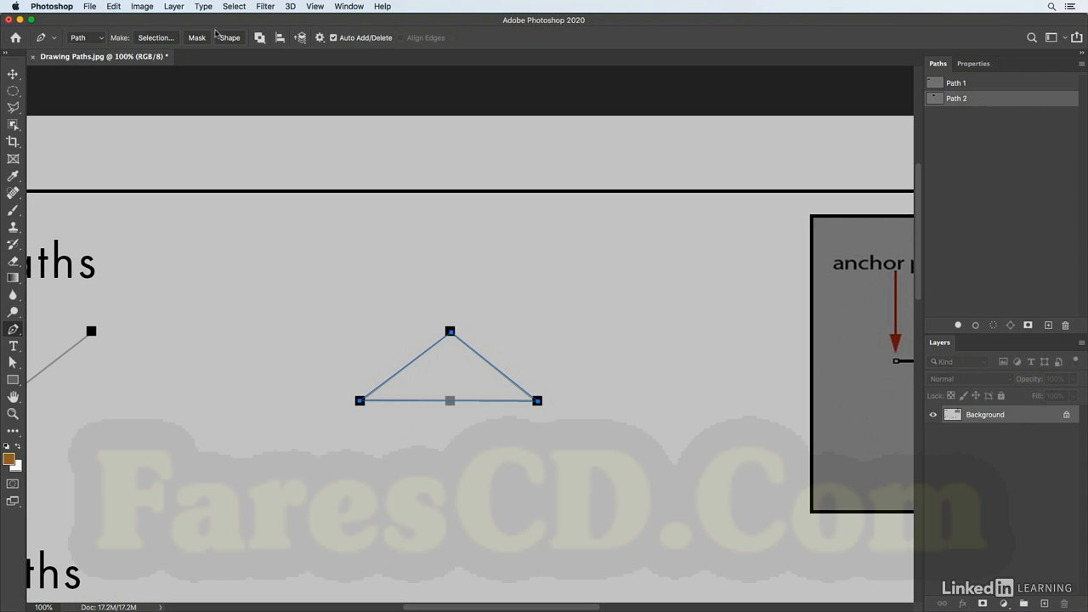
# Step: Examine the selection settings, path commands and path display options available for the triangle path
pyautogui.click(170, 39)
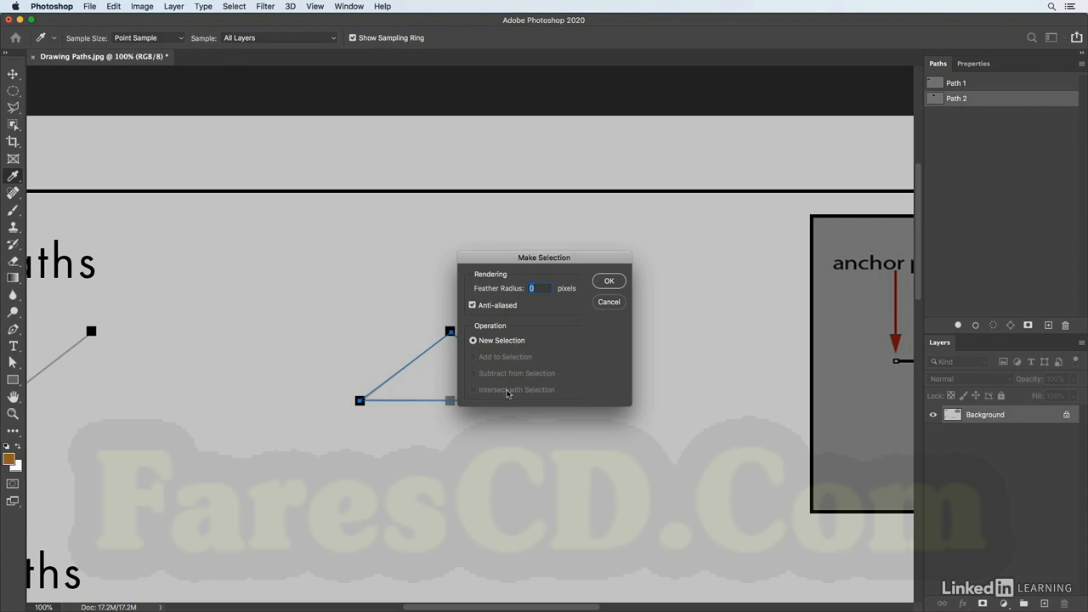
pyautogui.click(606, 304)
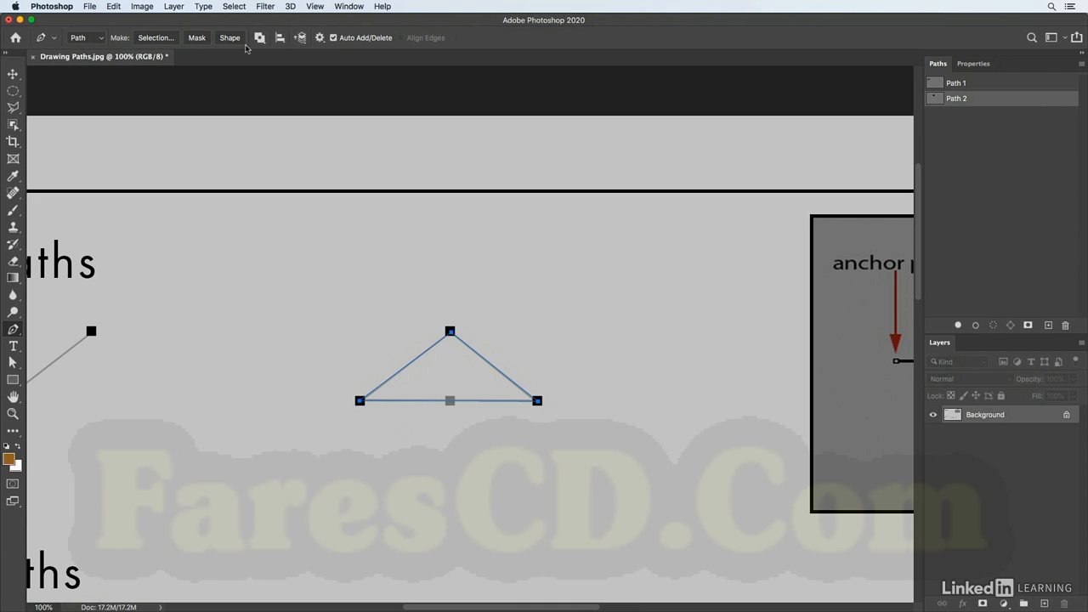
pyautogui.click(1081, 64)
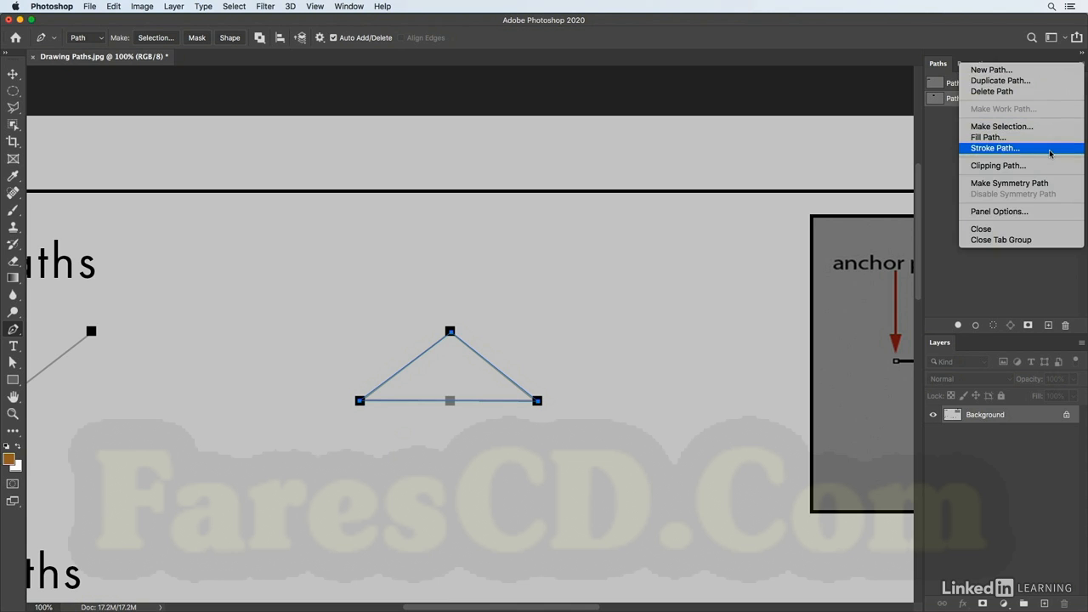
pyautogui.click(471, 305)
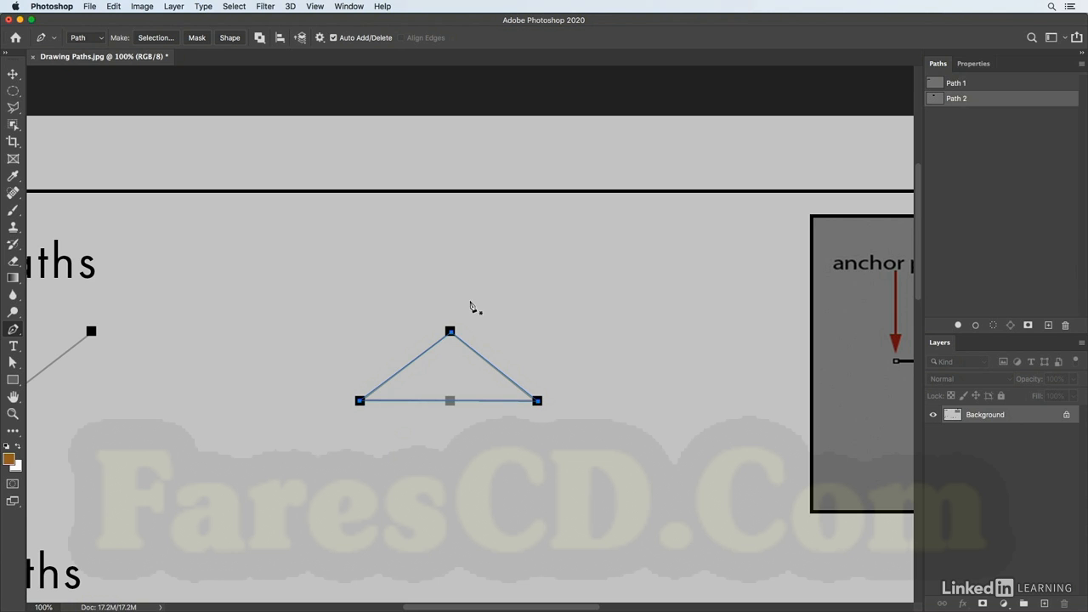
pyautogui.click(319, 38)
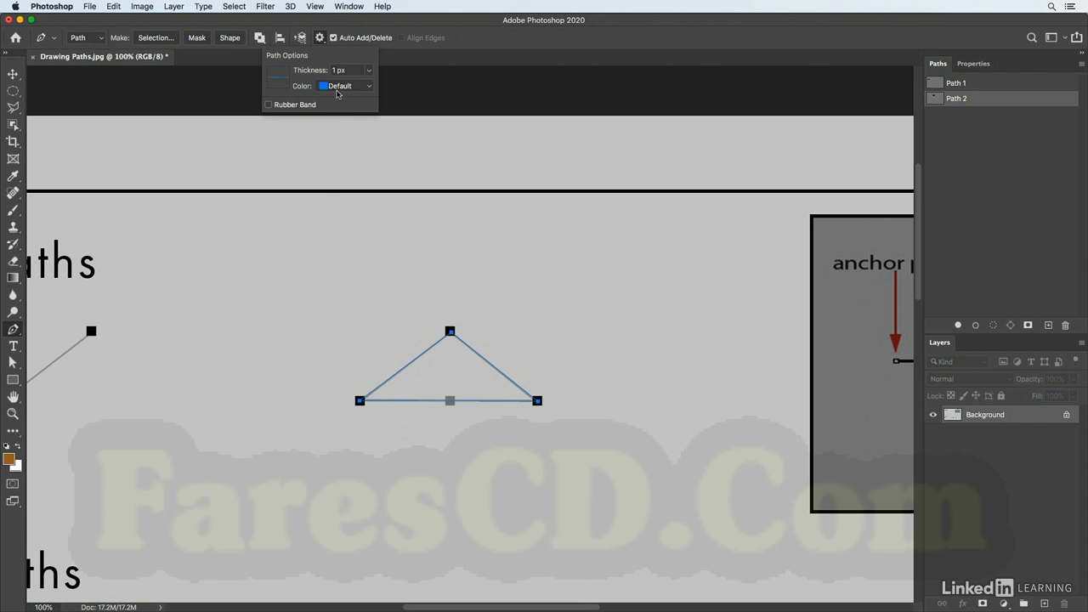
pyautogui.click(322, 193)
pyautogui.press('super+z')
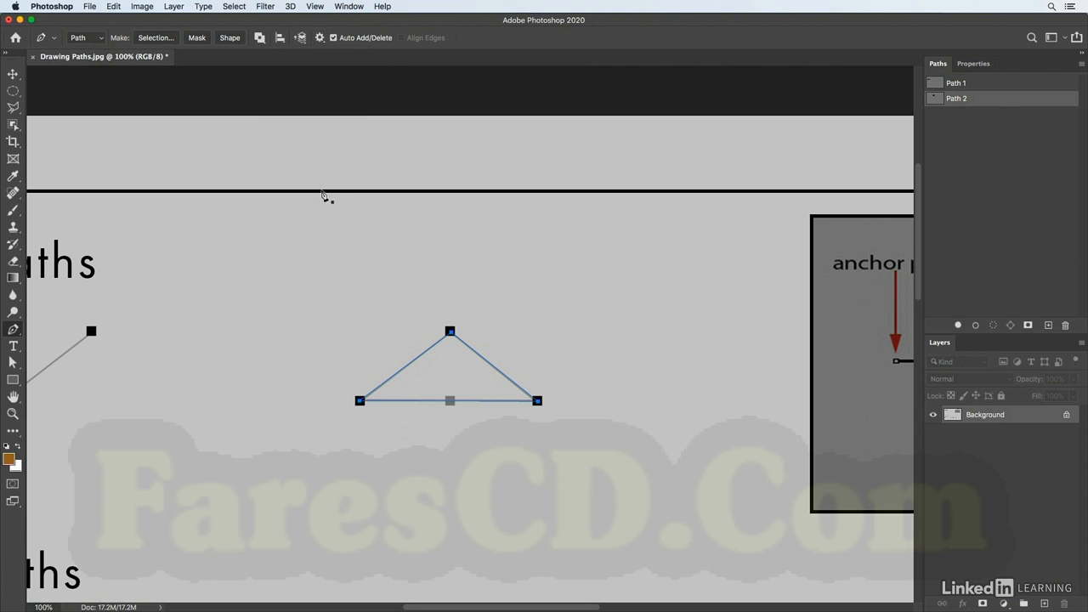
# Step: Save the document as Drawing Paths_01 in Photoshop format in the 04 The Pen tools folder
pyautogui.click(91, 6)
pyautogui.click(138, 134)
pyautogui.press('Right')
pyautogui.write('_01')
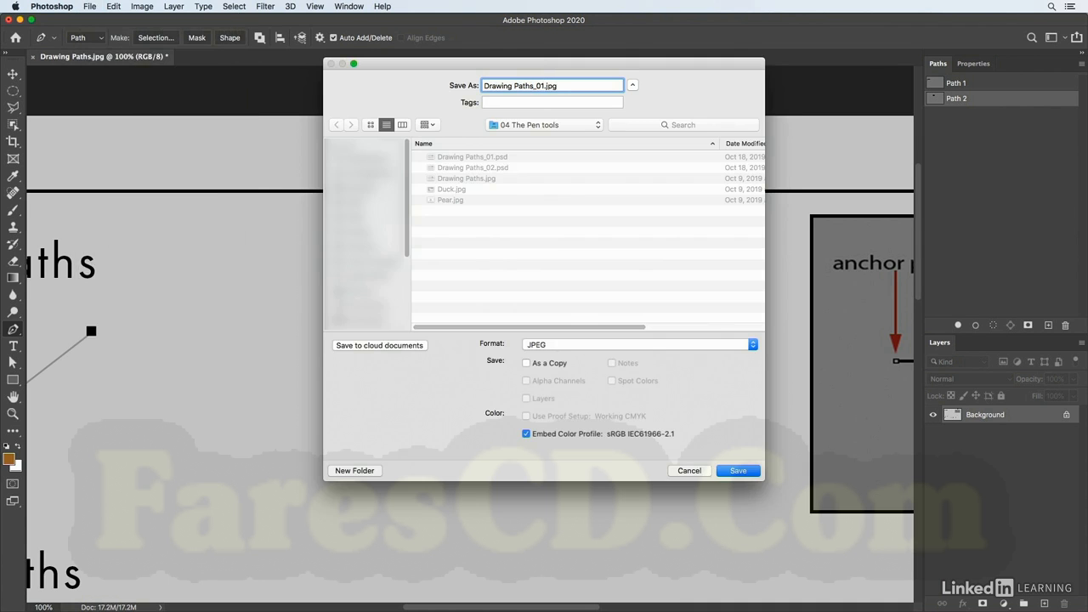
pyautogui.click(751, 344)
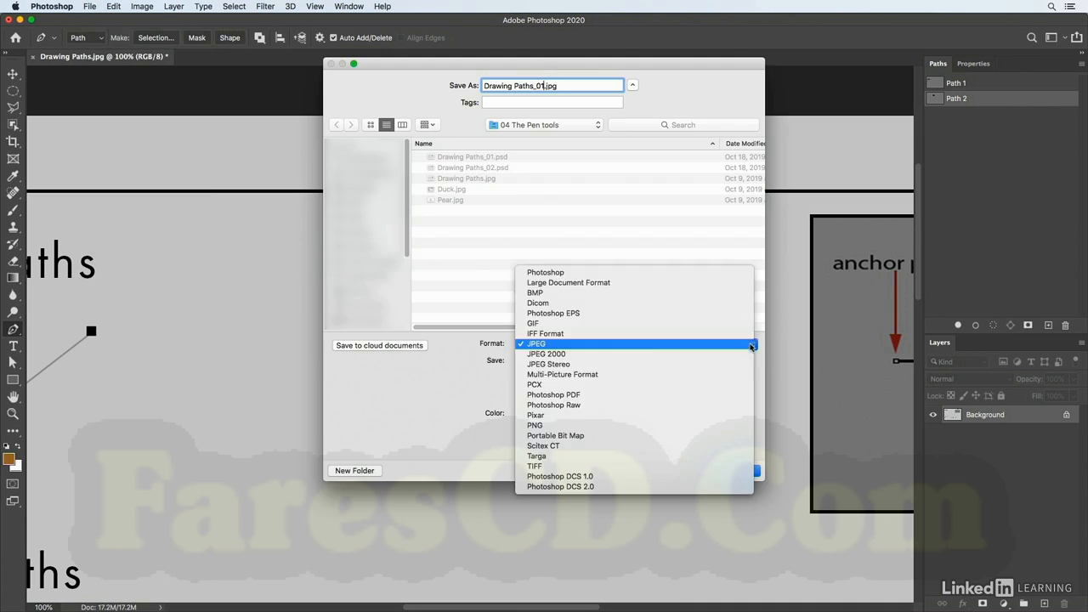
pyautogui.click(660, 275)
pyautogui.click(748, 471)
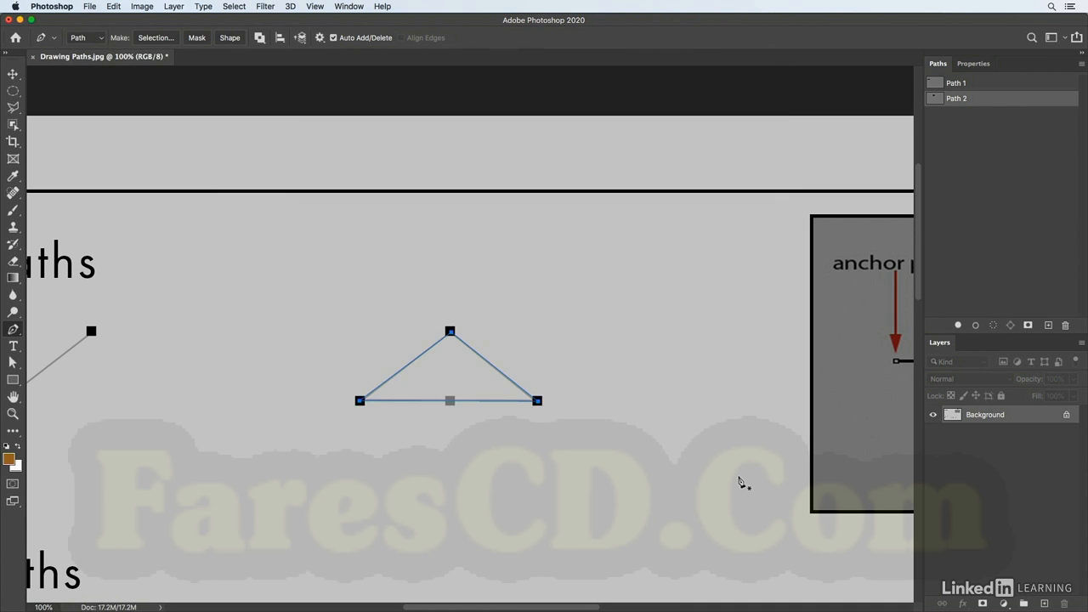